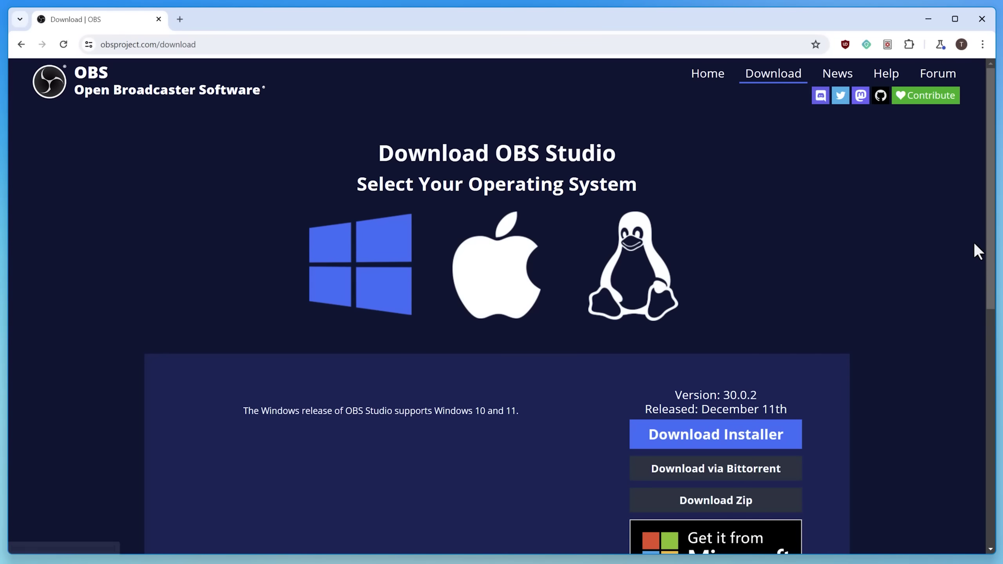
# Scroll to the Windows section and download OBS Studio 30.0.2 as a zip archive.
pyautogui.moveTo(974, 251); pyautogui.dragTo(987, 321)
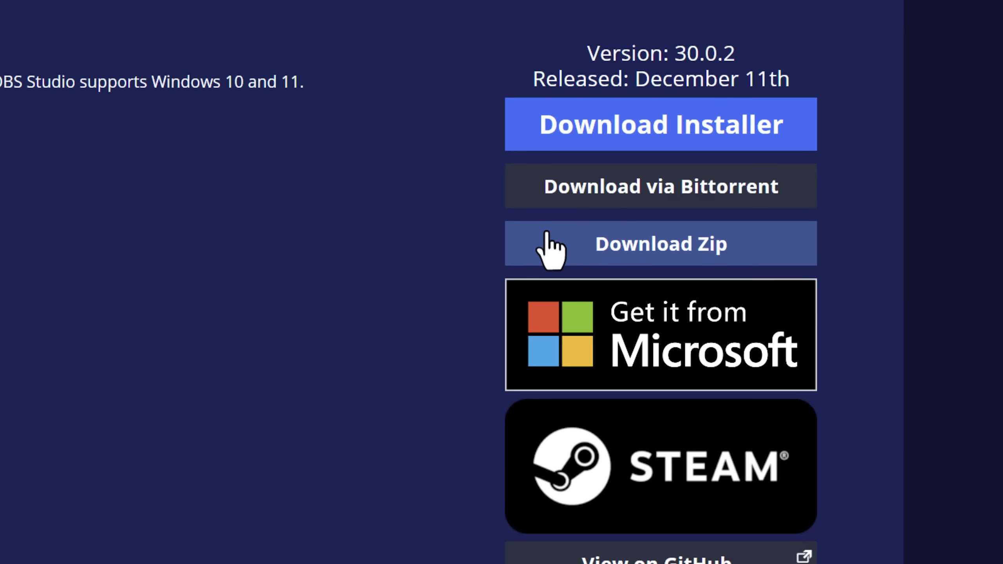
pyautogui.click(680, 224)
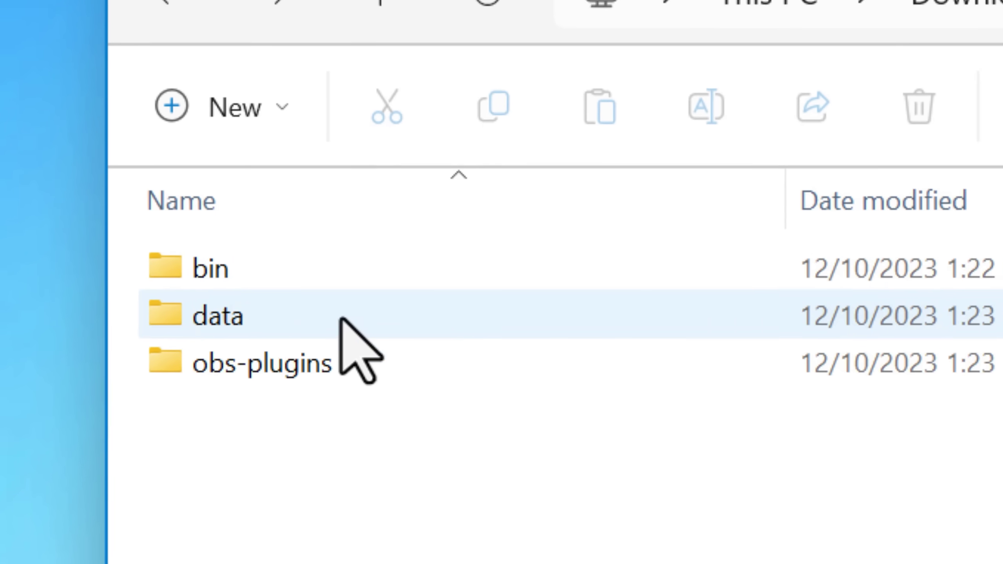
# Browse into the bin\64bit folder and select obs64.exe.
pyautogui.doubleClick(340, 278)
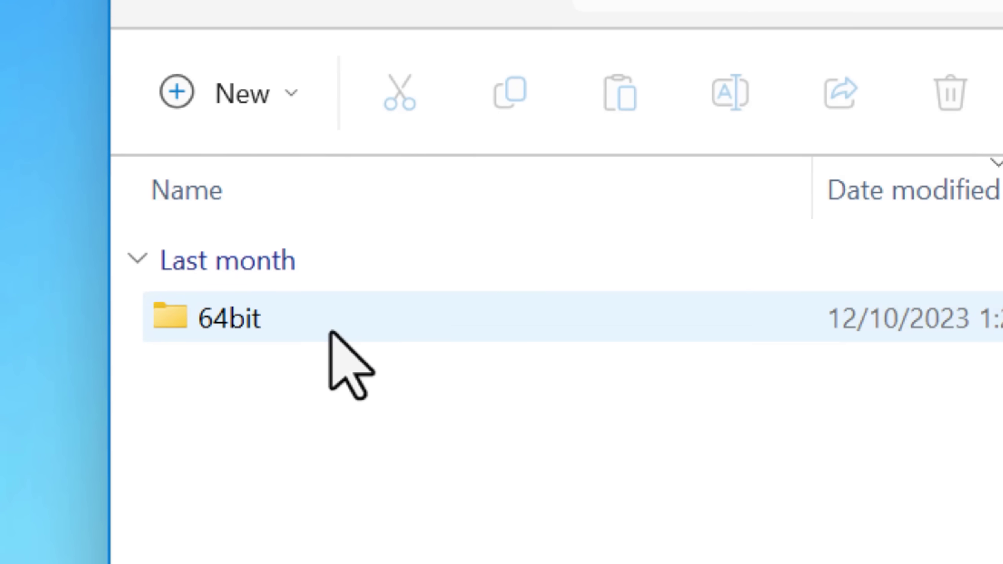
pyautogui.doubleClick(331, 333)
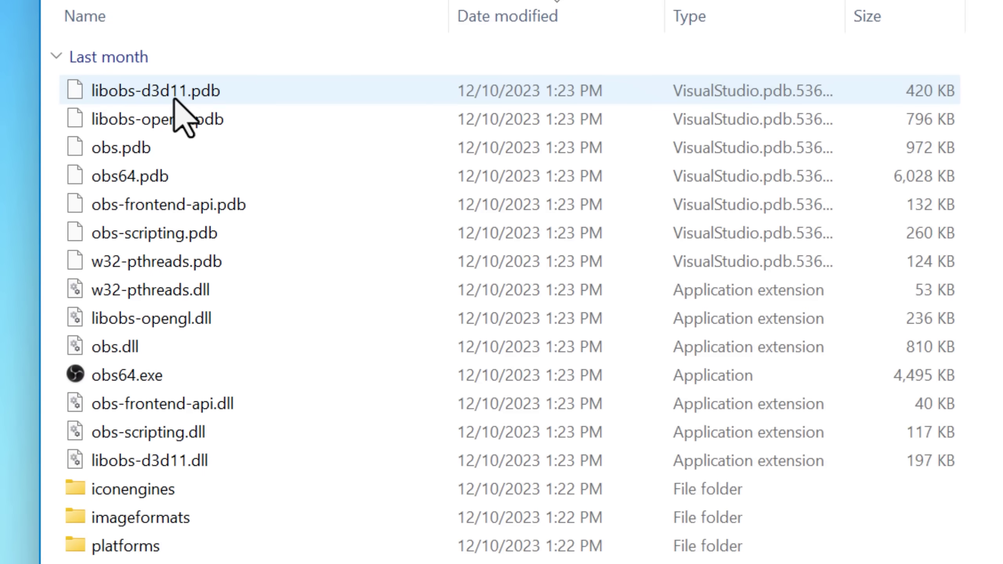
pyautogui.click(162, 377)
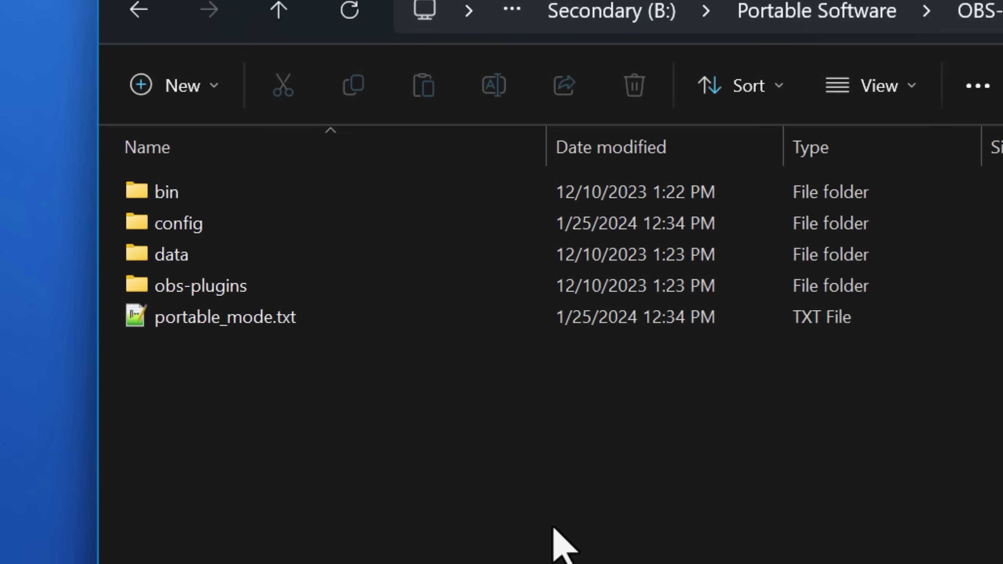
# Select portable_mode.txt, then enter the config folder and select obs-studio.
pyautogui.click(151, 326)
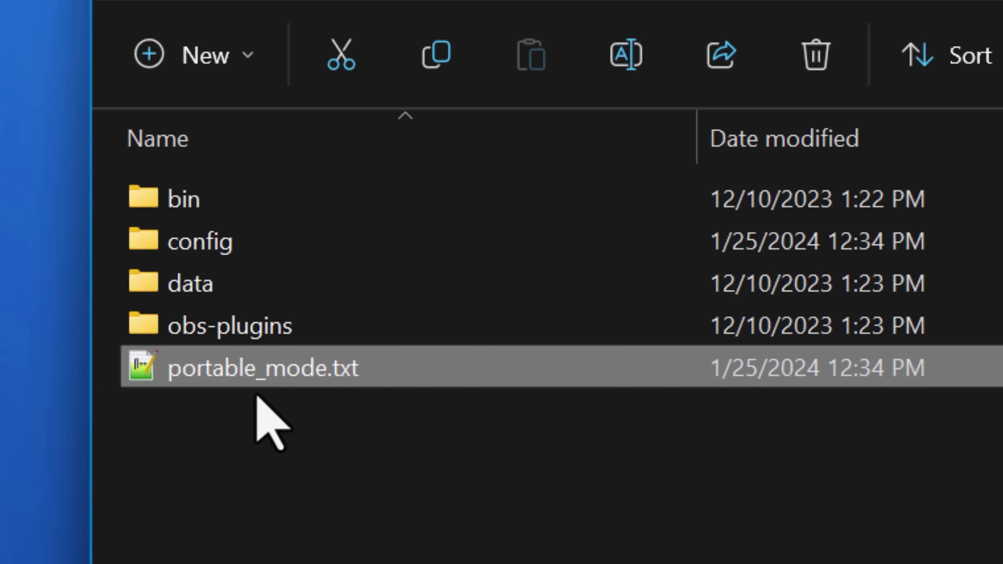
pyautogui.click(329, 246)
pyautogui.doubleClick(306, 248)
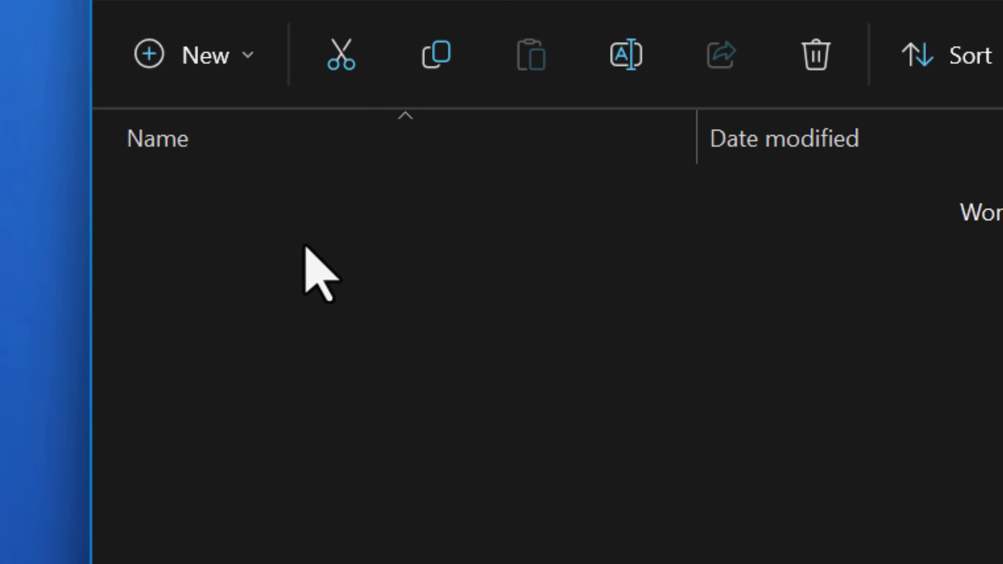
pyautogui.click(247, 199)
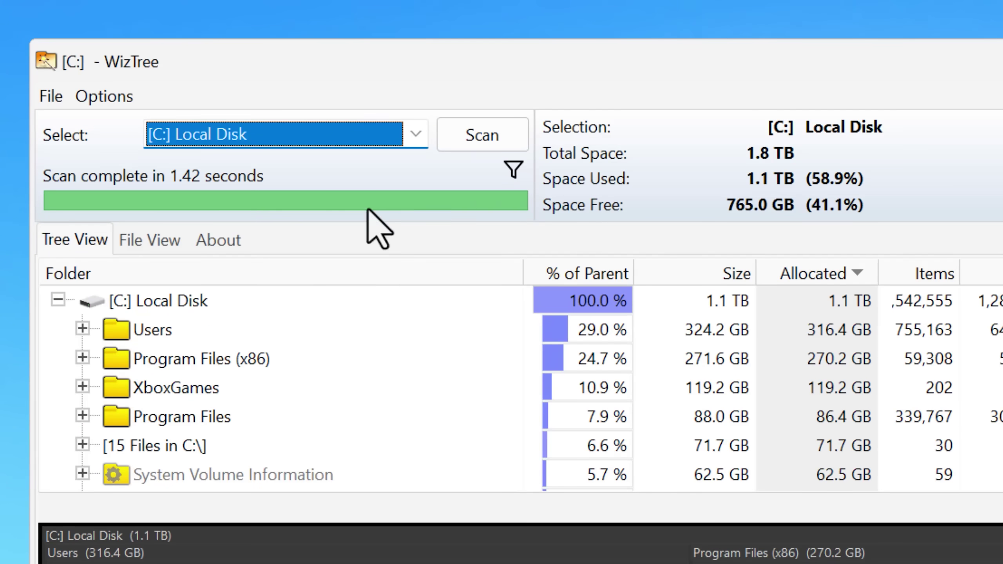
# Scan the [C:] Local Disk again to refresh its space usage.
pyautogui.click(470, 148)
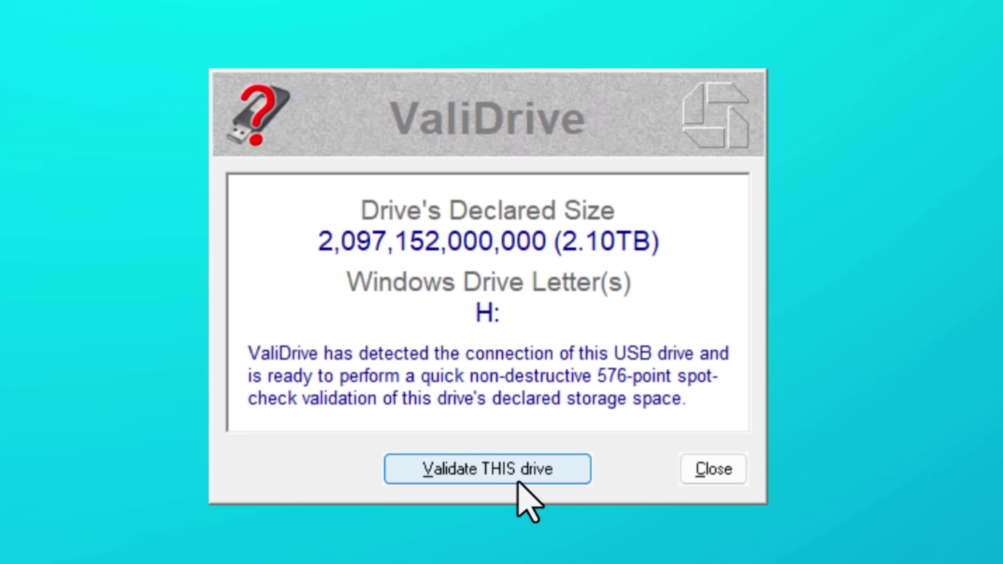
# Start validating the connected USB drive with Validate THIS drive.
pyautogui.click(517, 474)
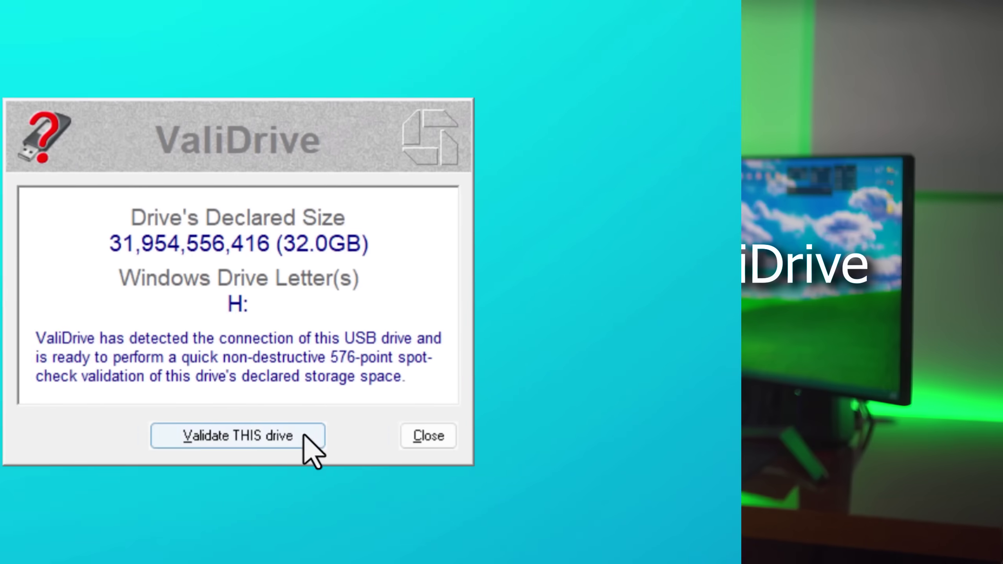
# Start the spot-check validation of drive H:, then select and deselect Validrive.exe.
pyautogui.click(305, 439)
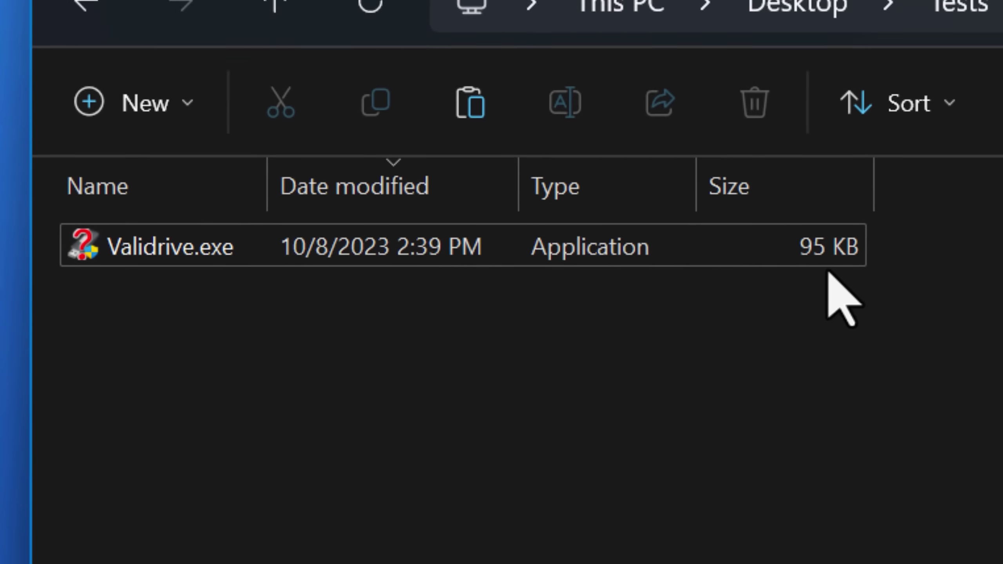
pyautogui.click(755, 246)
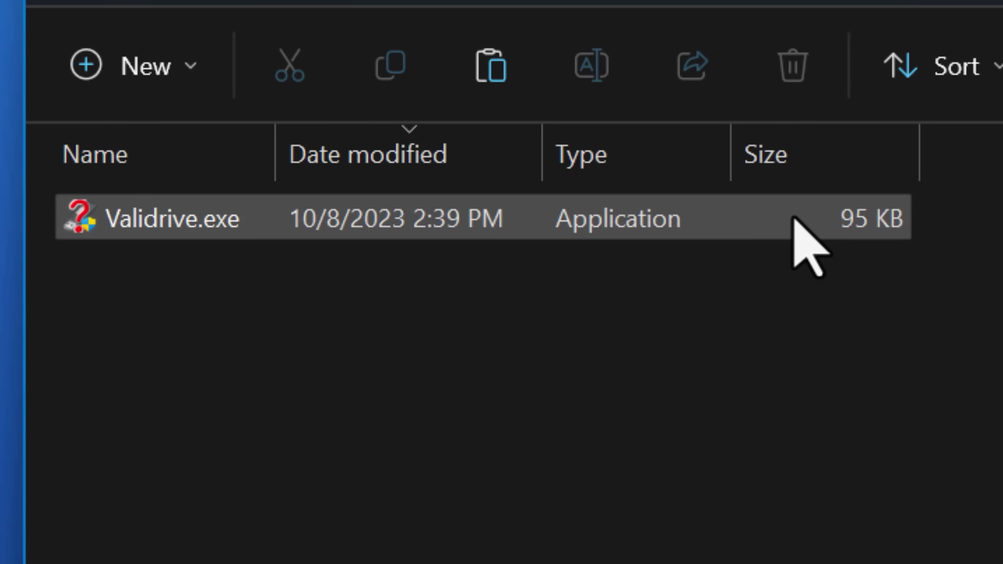
pyautogui.click(794, 219)
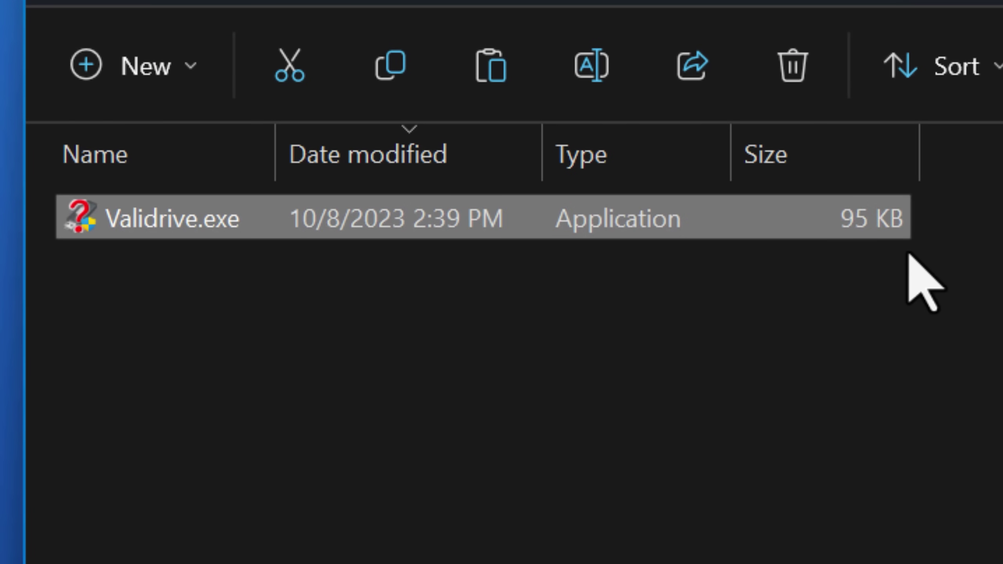
pyautogui.click(916, 256)
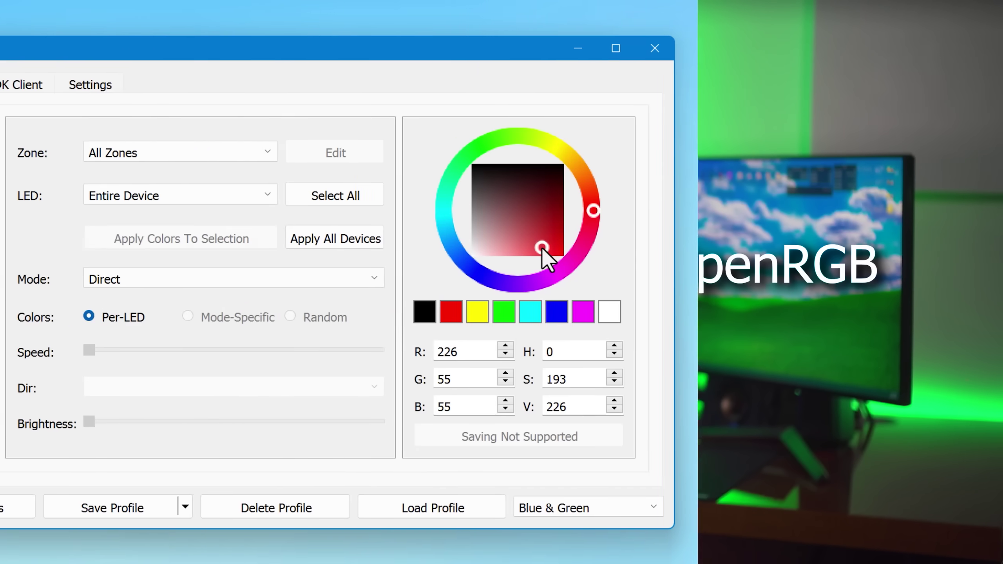
# Change the ASUS motherboard lighting to blue, keeping All Zones and Direct mode.
pyautogui.moveTo(542, 247); pyautogui.dragTo(556, 249)
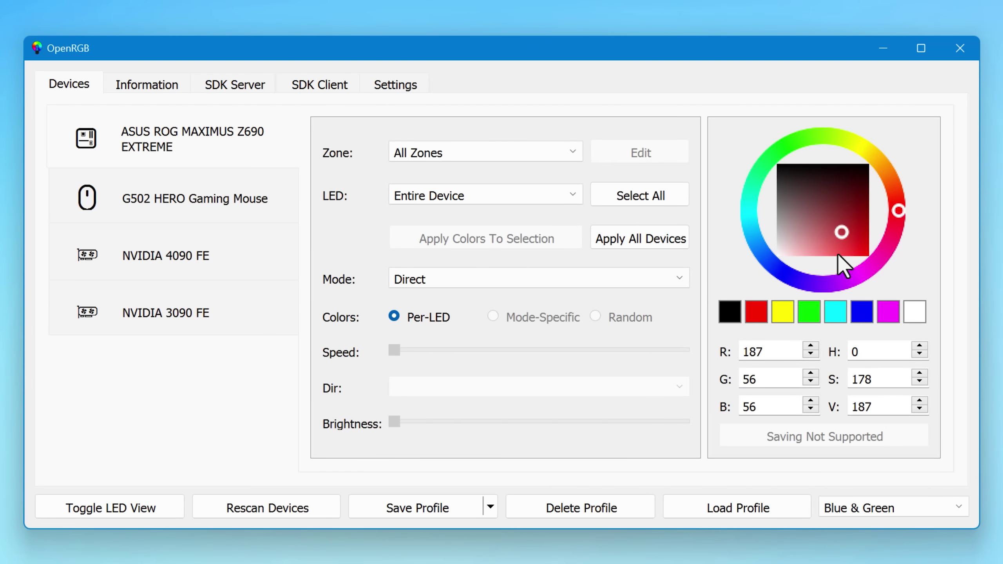
pyautogui.moveTo(816, 284); pyautogui.dragTo(771, 250)
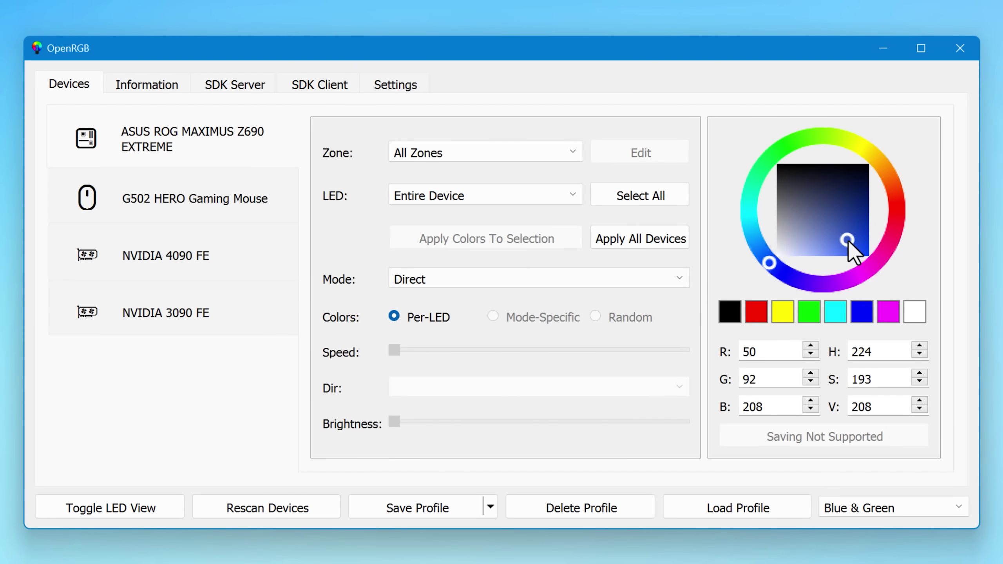
pyautogui.click(501, 193)
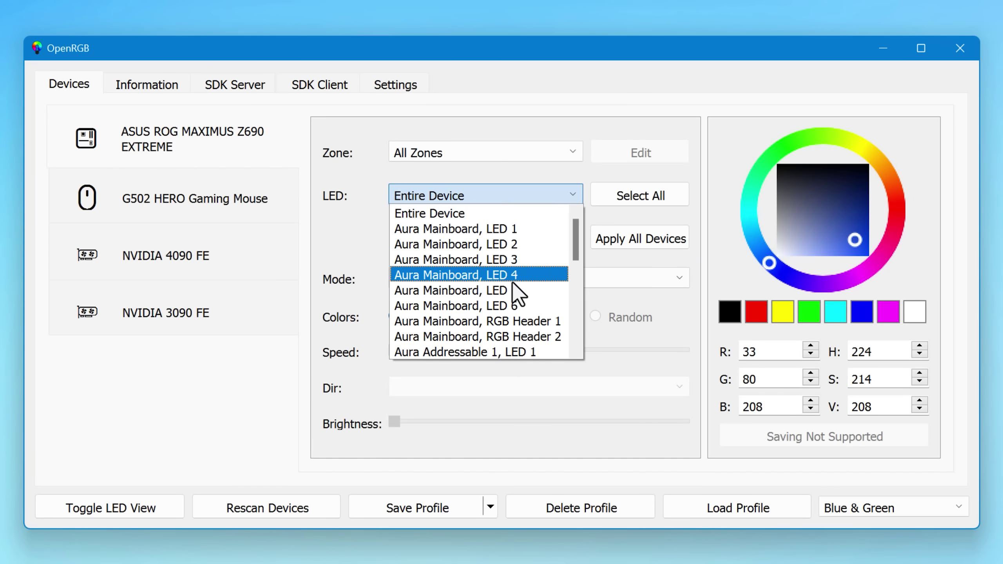
pyautogui.click(512, 152)
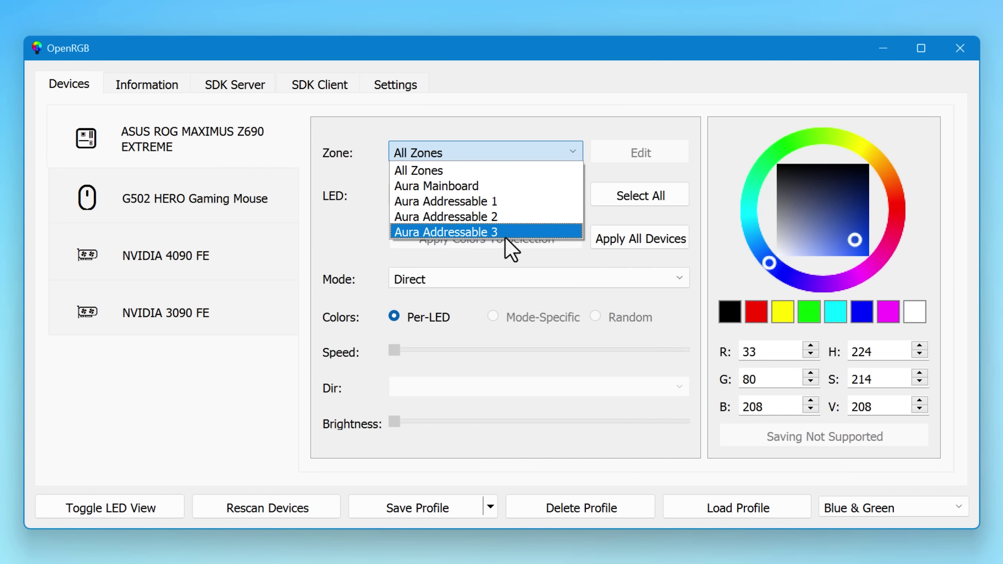
pyautogui.click(512, 174)
pyautogui.click(497, 278)
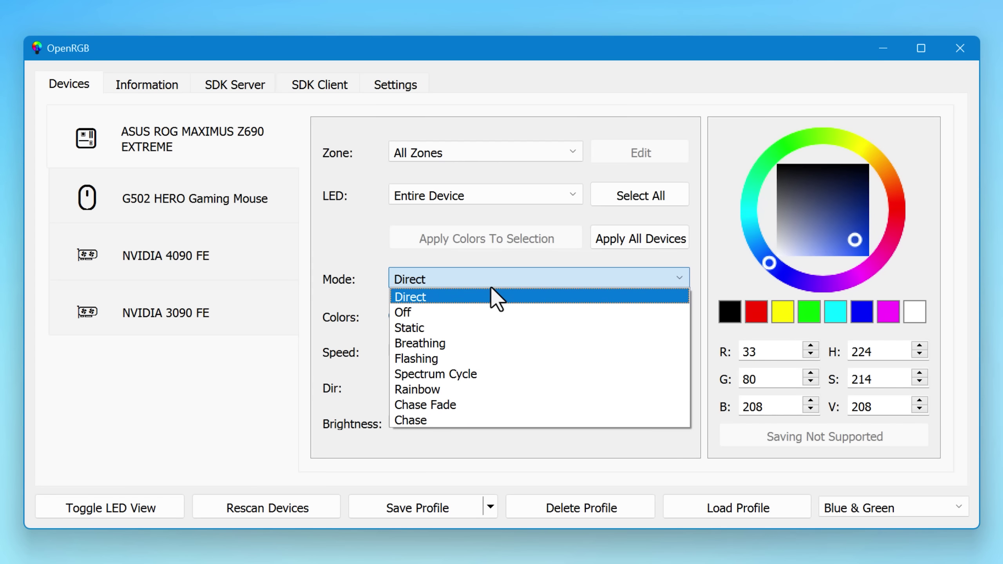
pyautogui.click(432, 298)
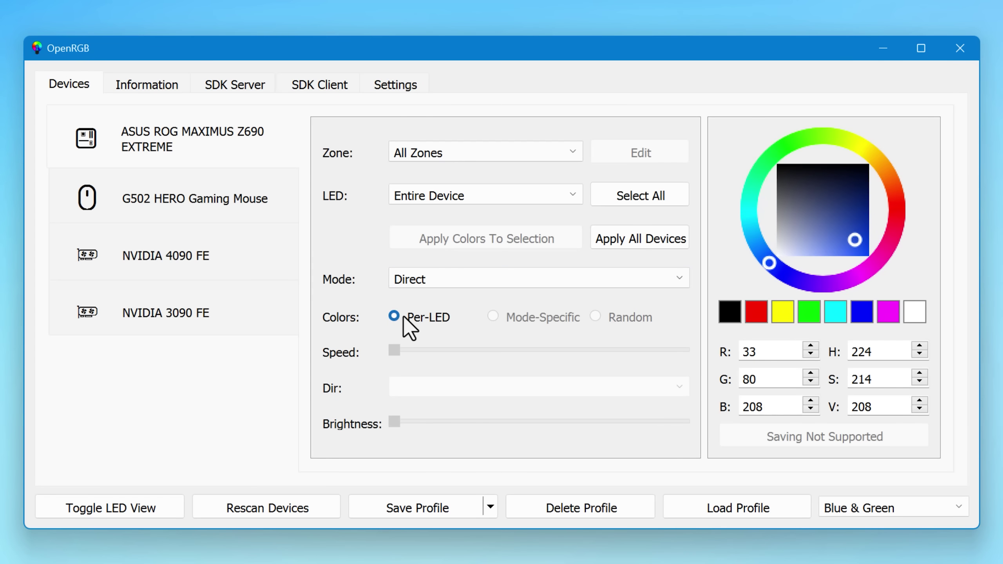
# Set the NVIDIA 4090 FE to Direct mode in green, then select the 3090 FE.
pyautogui.click(226, 198)
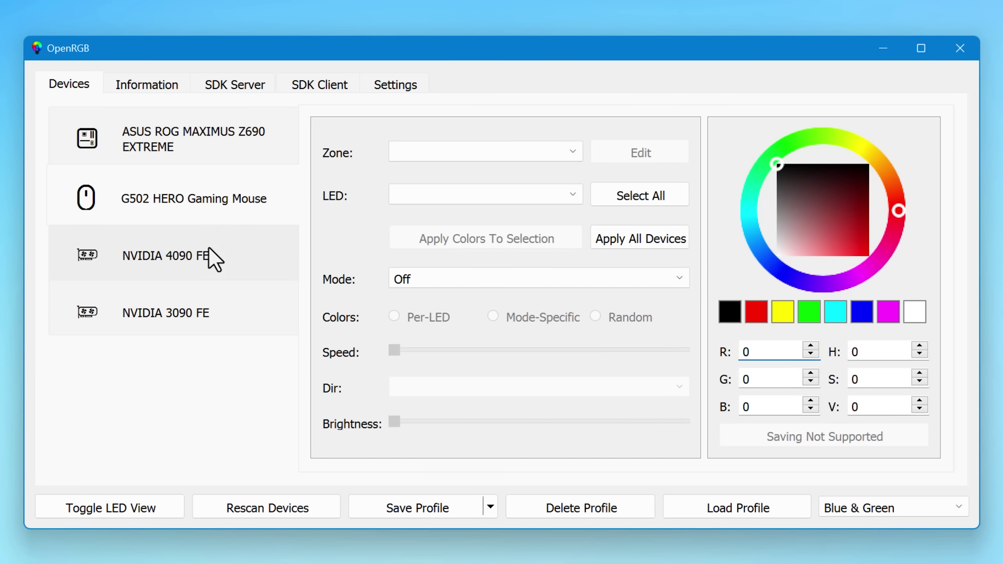
pyautogui.click(262, 262)
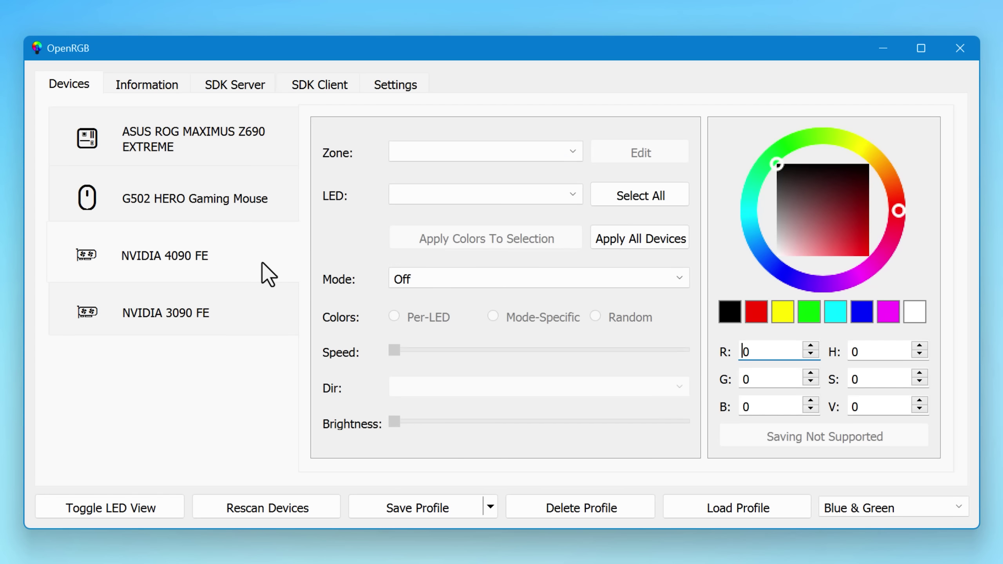
pyautogui.click(444, 287)
pyautogui.click(437, 316)
pyautogui.click(779, 150)
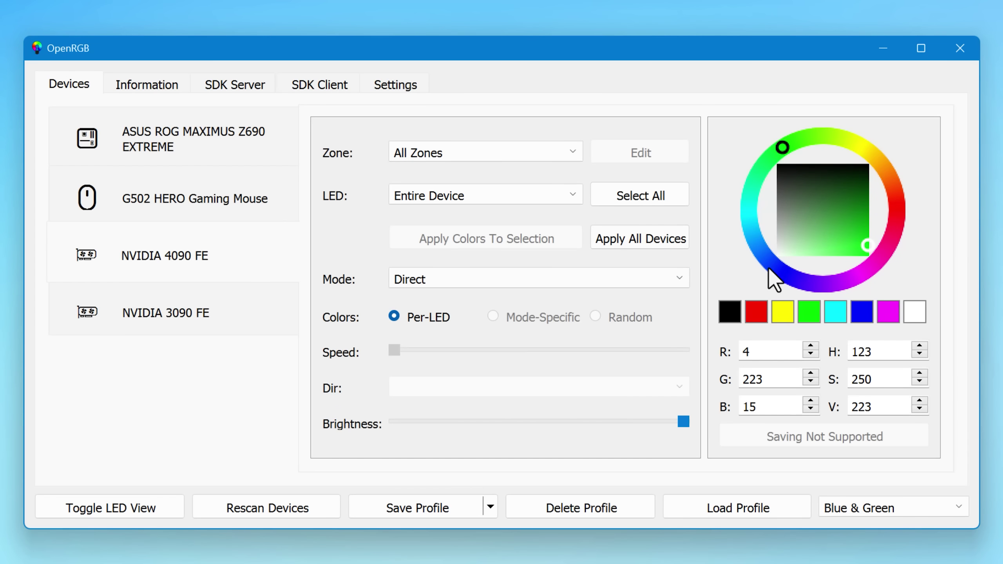
pyautogui.click(210, 323)
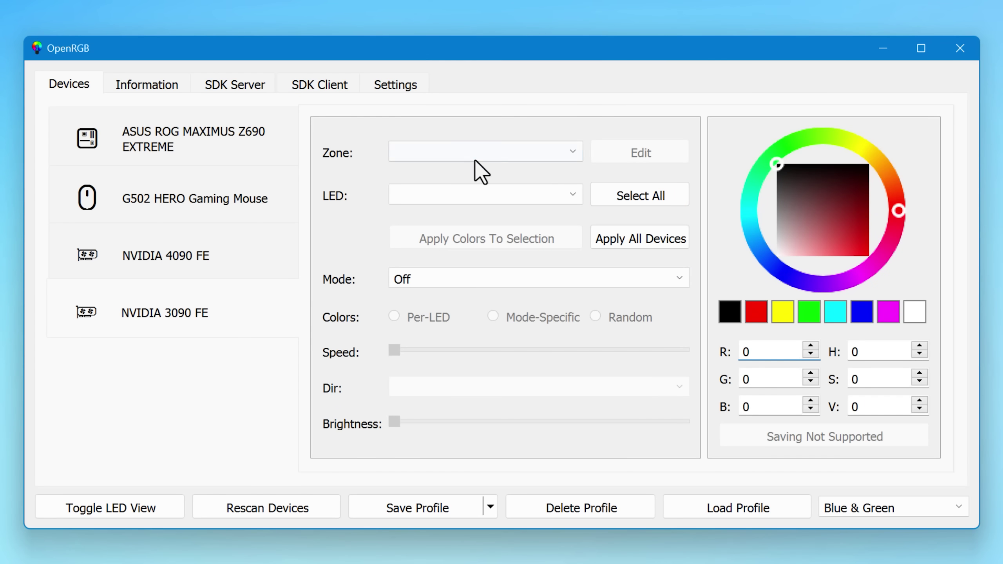
pyautogui.click(382, 85)
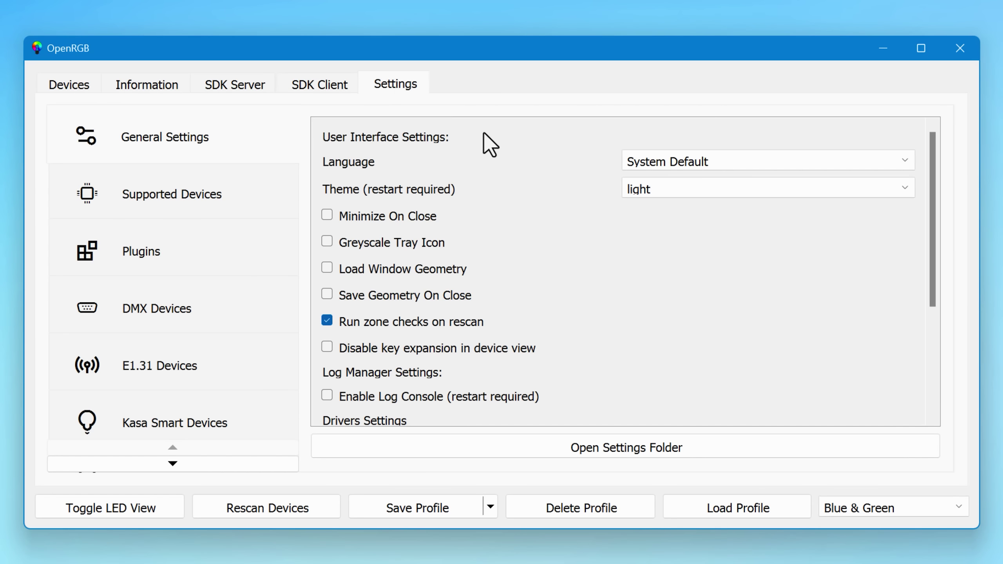
# Scroll the General Settings page down and back up to review its options.
pyautogui.moveTo(936, 175); pyautogui.dragTo(929, 304)
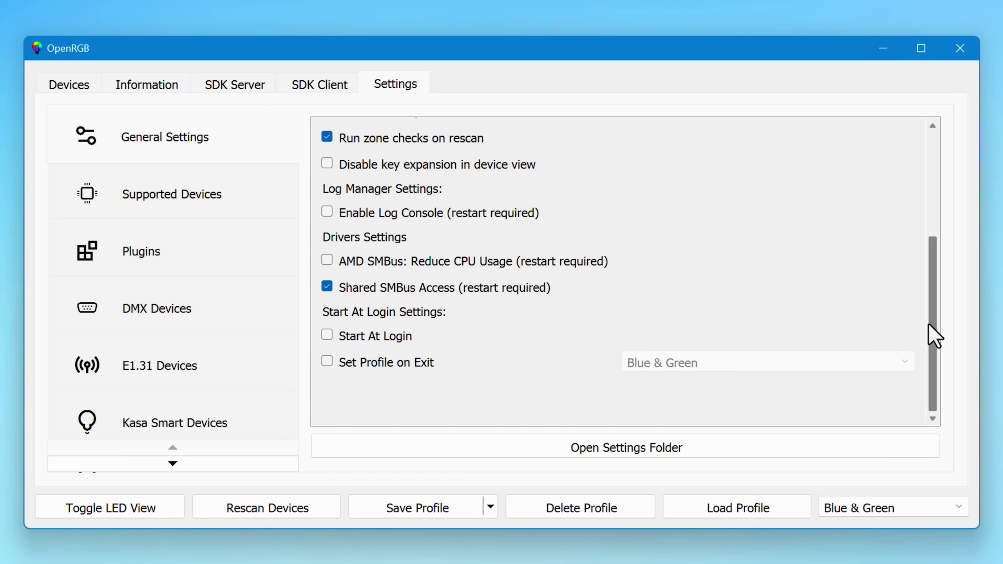
pyautogui.moveTo(937, 294); pyautogui.dragTo(941, 150)
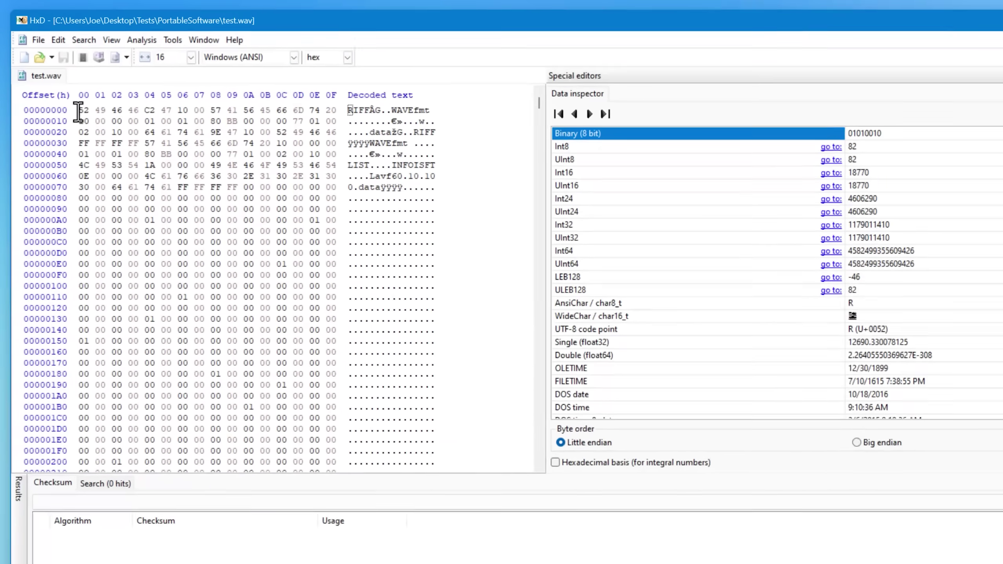
pyautogui.moveTo(69, 94); pyautogui.dragTo(134, 94)
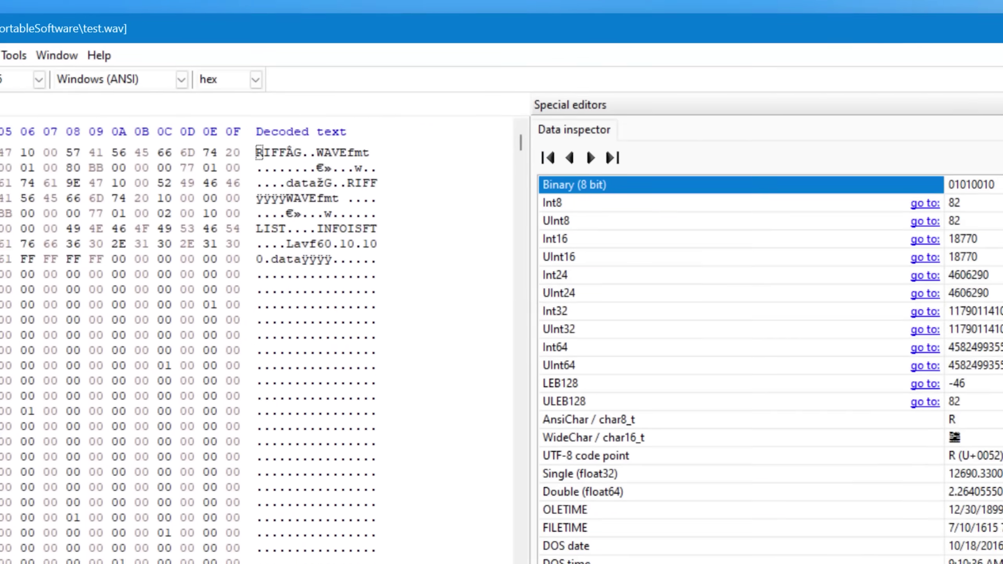
pyautogui.moveTo(960, 234)
pyautogui.mouseDown()
pyautogui.moveTo(976, 370)
pyautogui.moveTo(960, 229)
pyautogui.mouseUp()
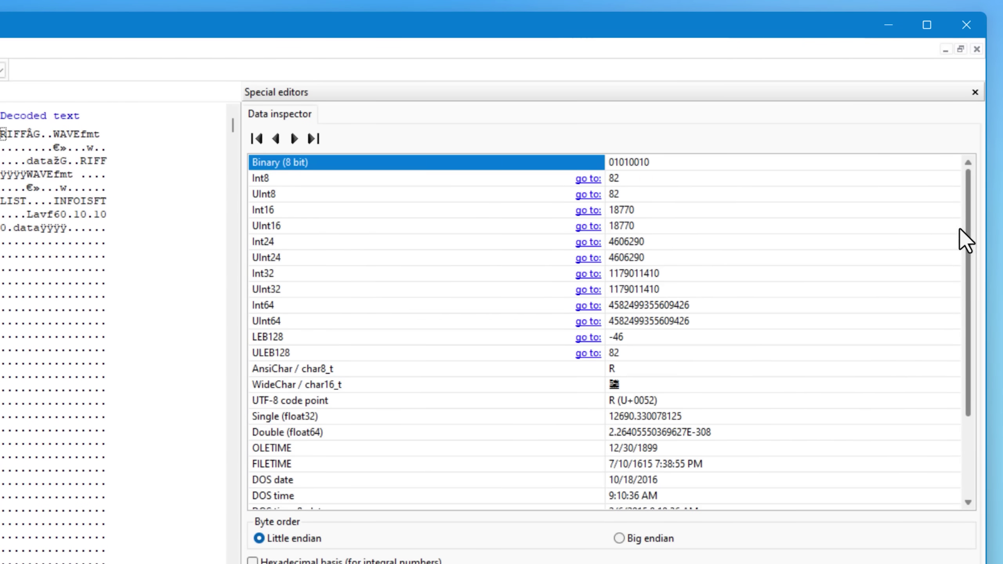
pyautogui.click(640, 539)
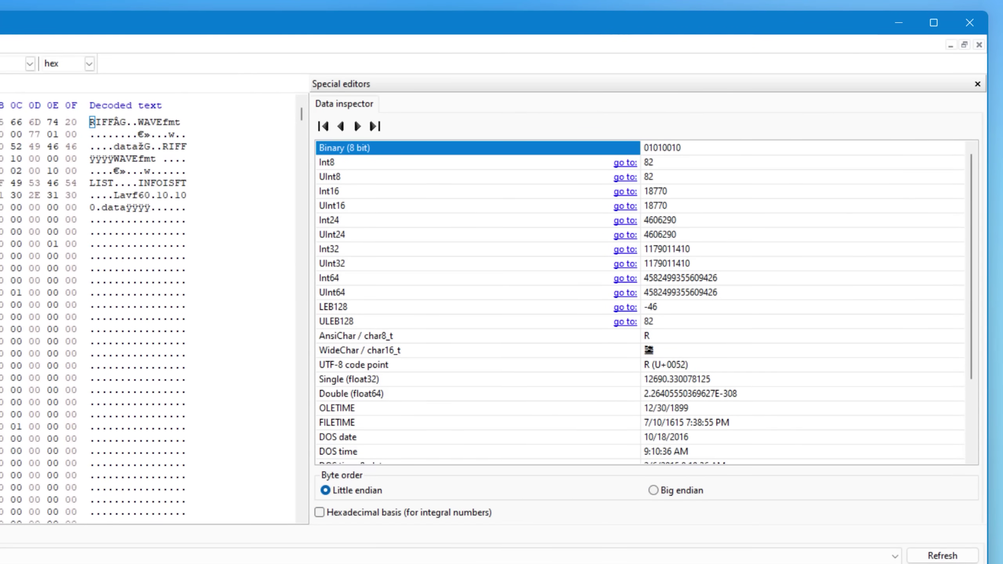
pyautogui.moveTo(9, 163); pyautogui.dragTo(130, 195)
pyautogui.click(277, 282)
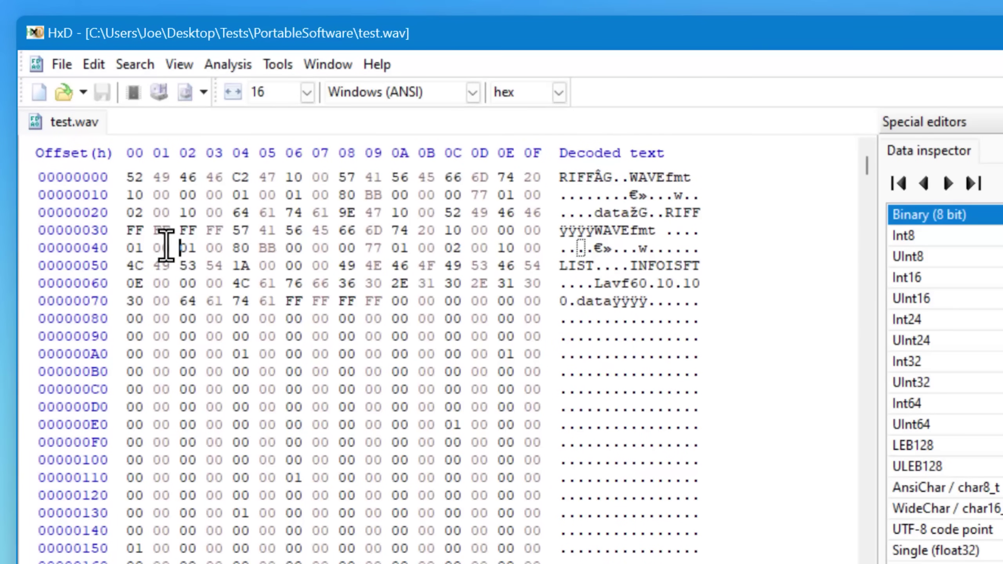
pyautogui.moveTo(166, 247); pyautogui.dragTo(393, 297)
pyautogui.click(394, 297)
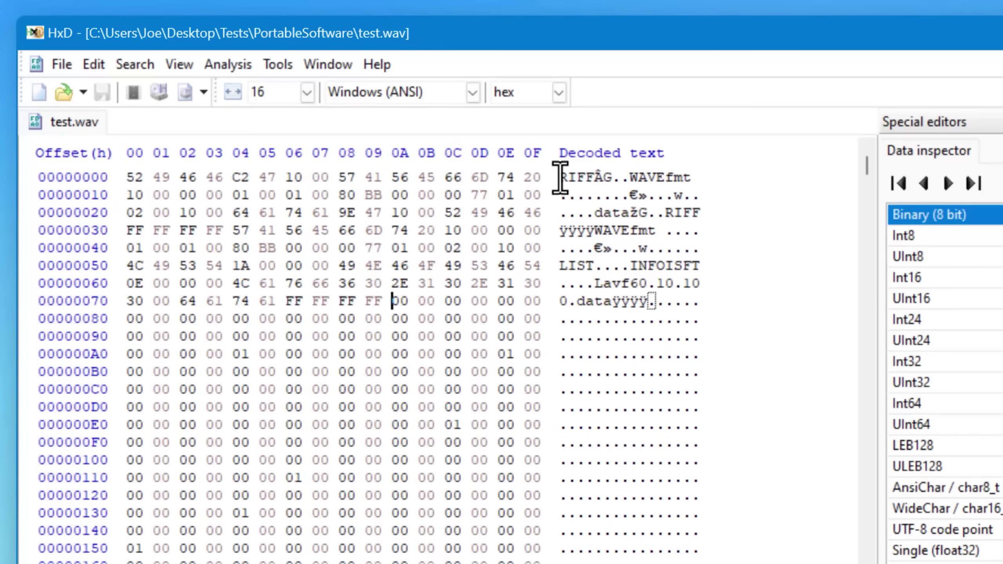
pyautogui.moveTo(560, 178); pyautogui.dragTo(710, 294)
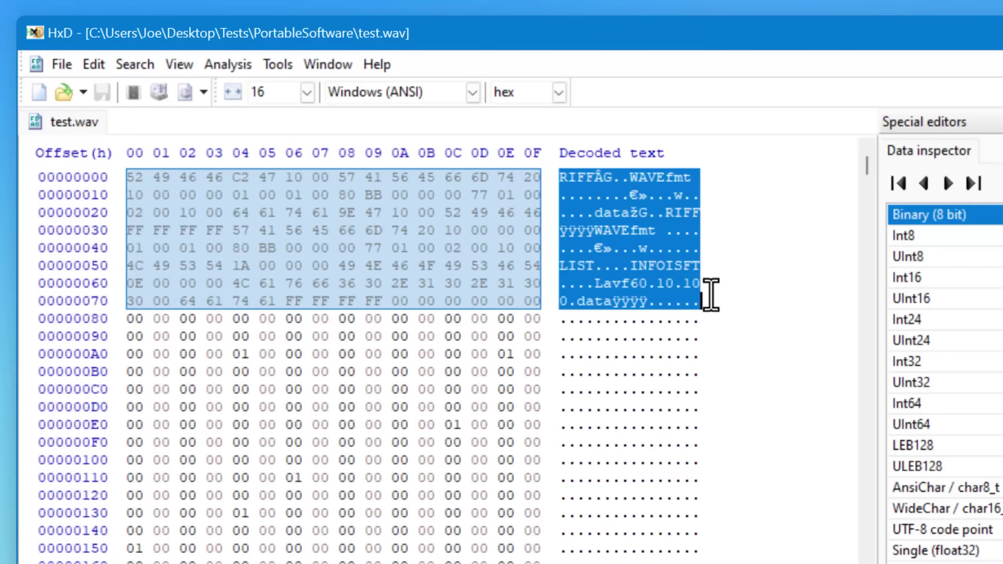
pyautogui.click(648, 301)
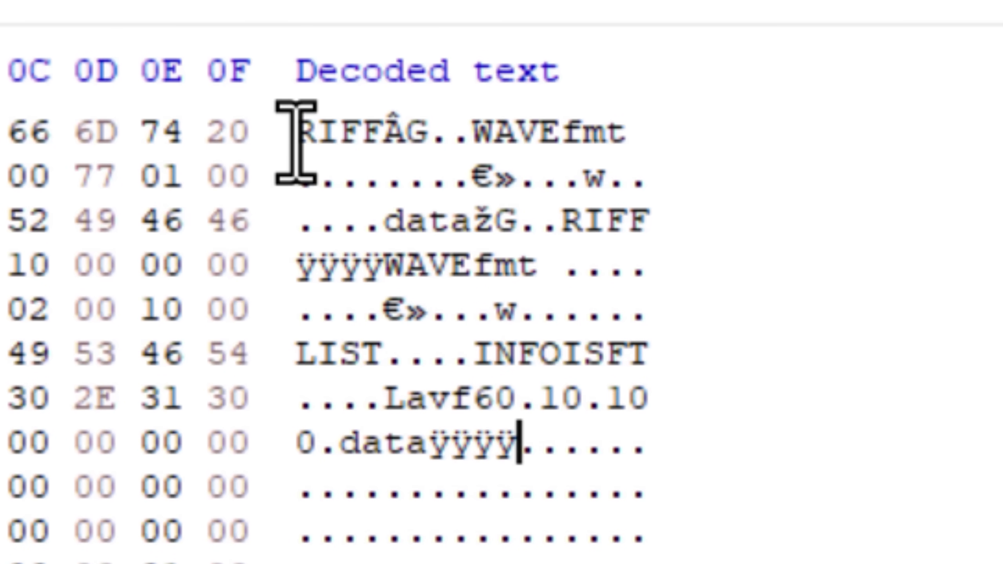
pyautogui.click(375, 134)
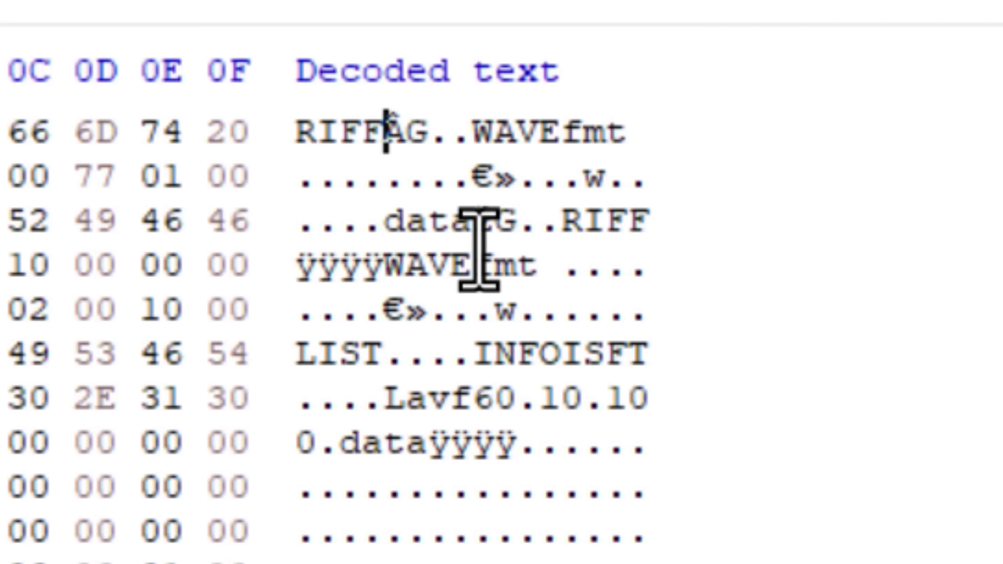
pyautogui.moveTo(559, 221); pyautogui.dragTo(282, 120)
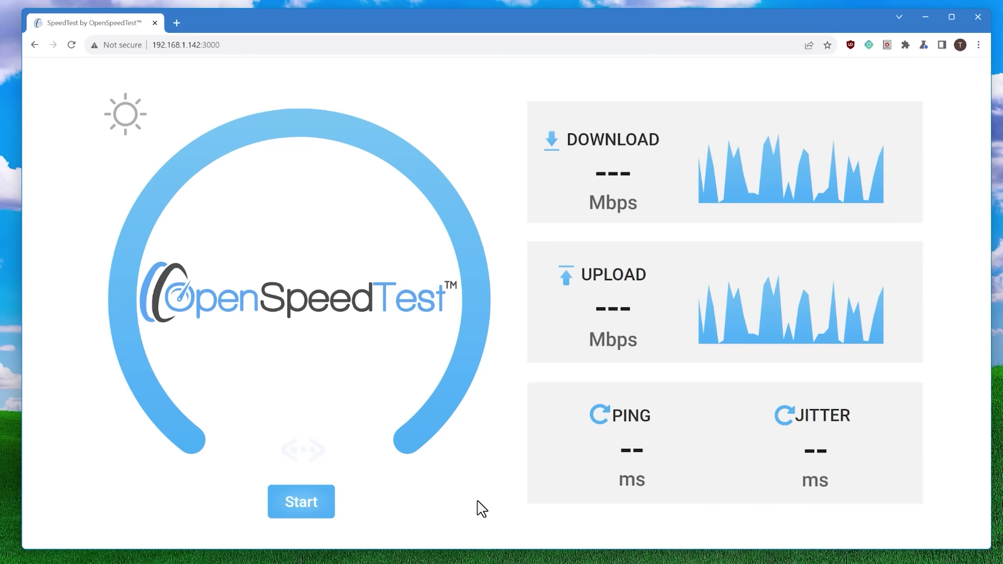
# Start the speed test, then select OpenSpeedTest-Server_2.1.8.exe in the Speed Test folder.
pyautogui.click(317, 515)
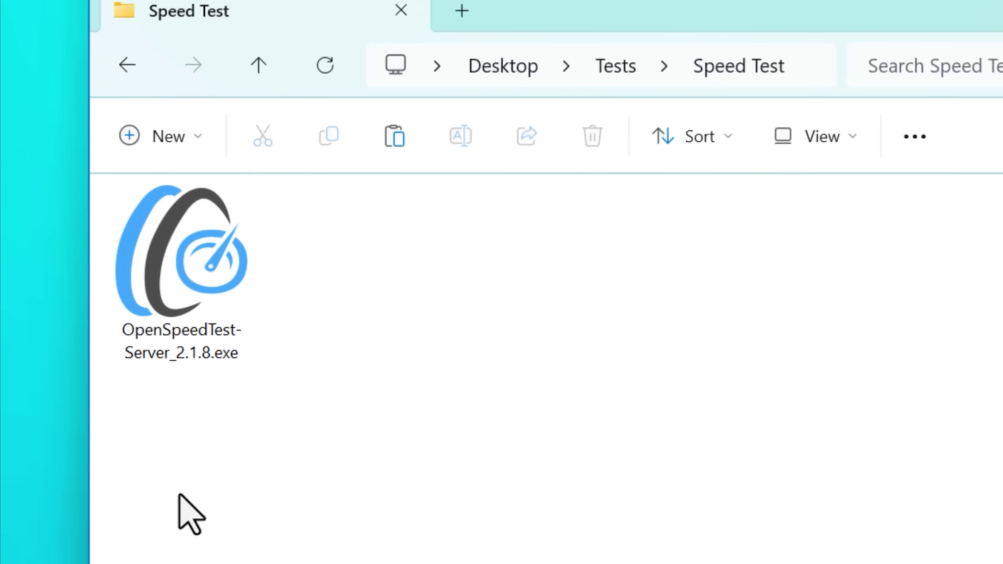
pyautogui.click(425, 311)
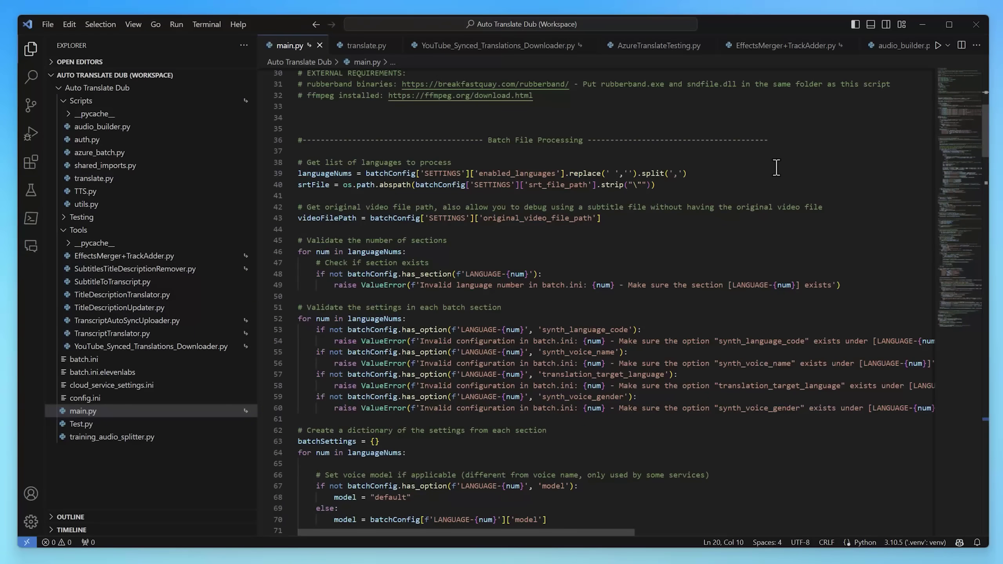
# Scroll through main.py, then open translate.py from Scripts and scroll through it.
pyautogui.scroll(-15, 776, 168)
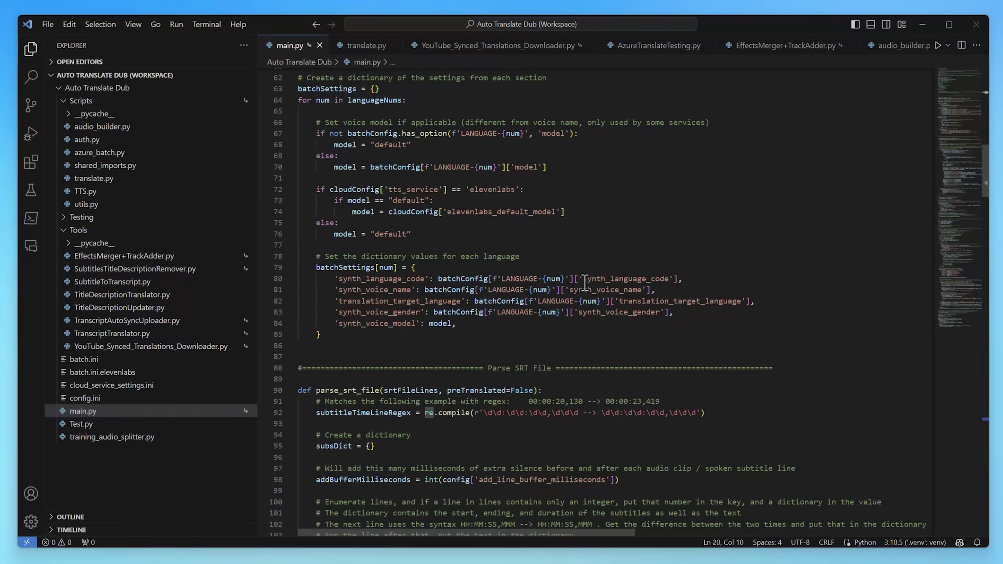
pyautogui.moveTo(984, 196); pyautogui.dragTo(993, 302)
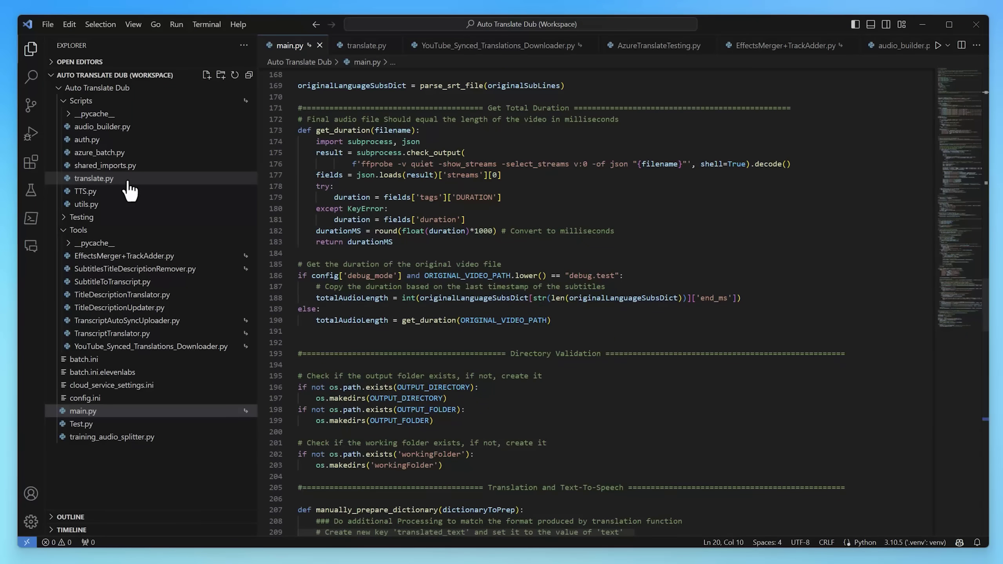
pyautogui.click(127, 178)
pyautogui.moveTo(986, 399); pyautogui.dragTo(985, 99)
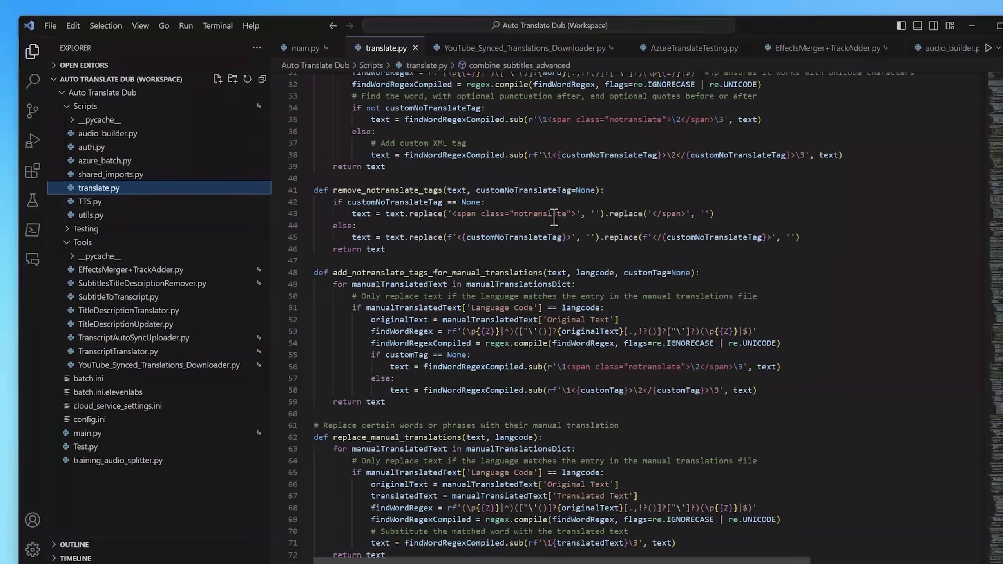
pyautogui.click(176, 24)
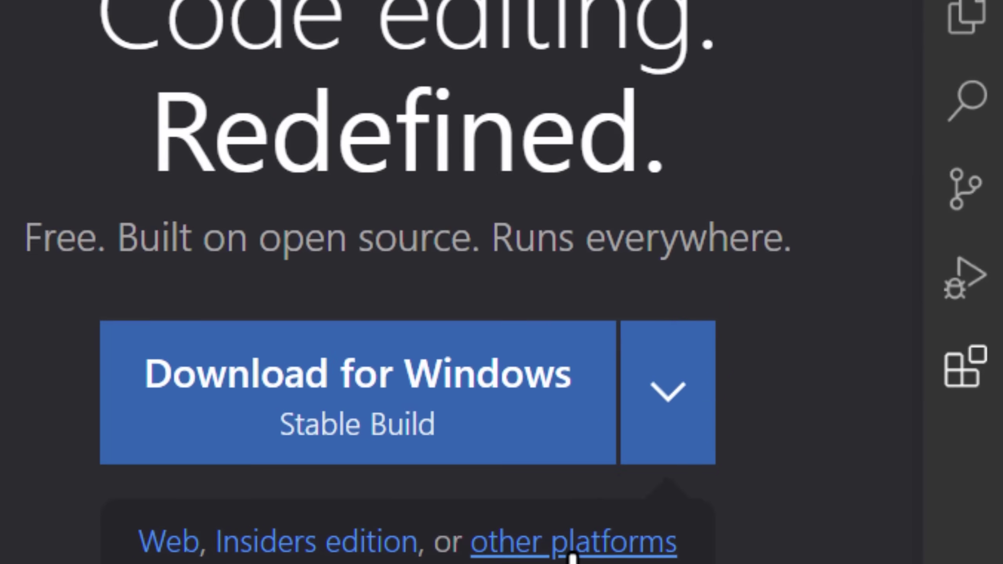
# Under 'other platforms', download the Windows x64 .zip build of VS Code.
pyautogui.click(549, 320)
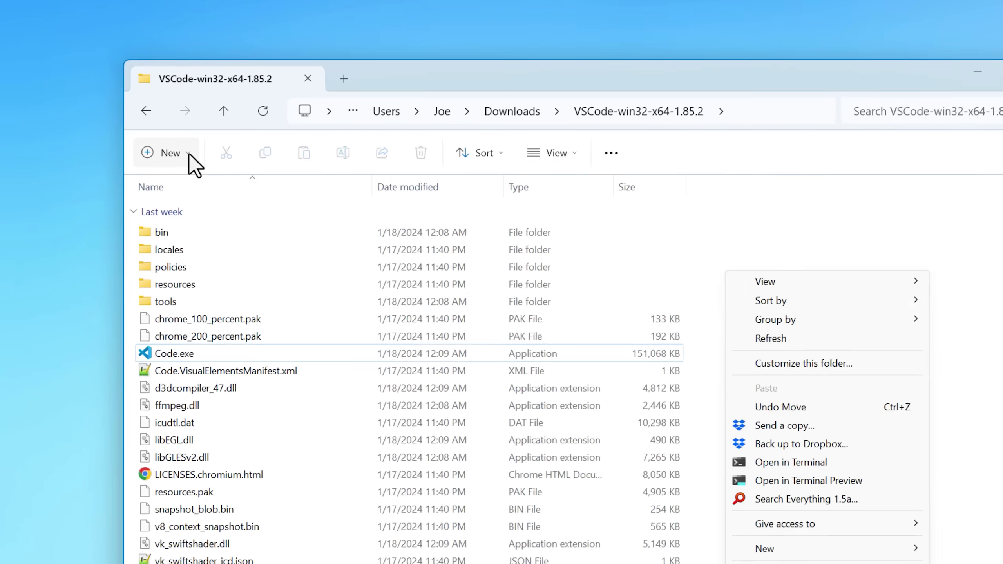
pyautogui.click(189, 153)
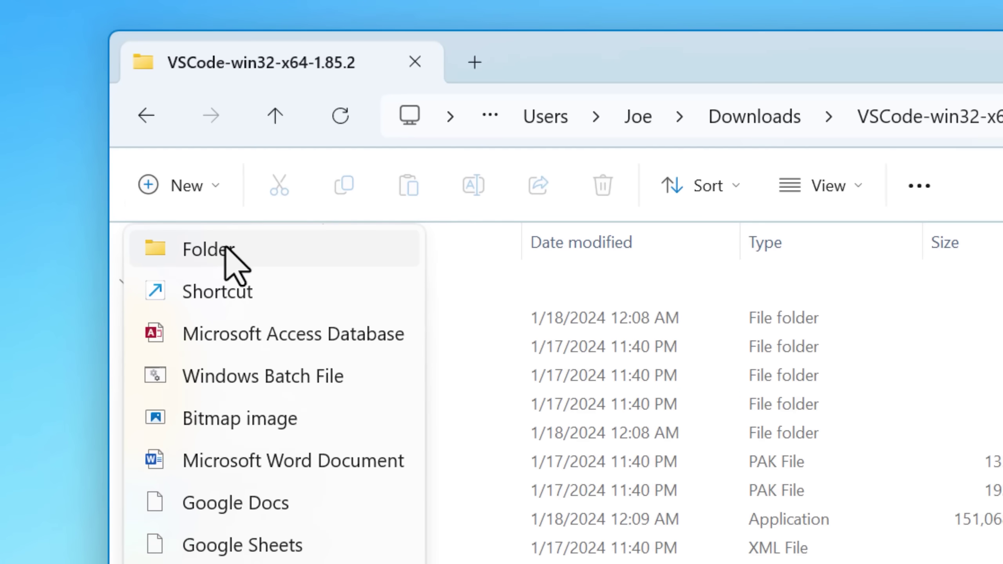
# Create a new folder named 'data' inside the extracted VS Code folder.
pyautogui.click(228, 249)
pyautogui.write('data')
pyautogui.press('Return')
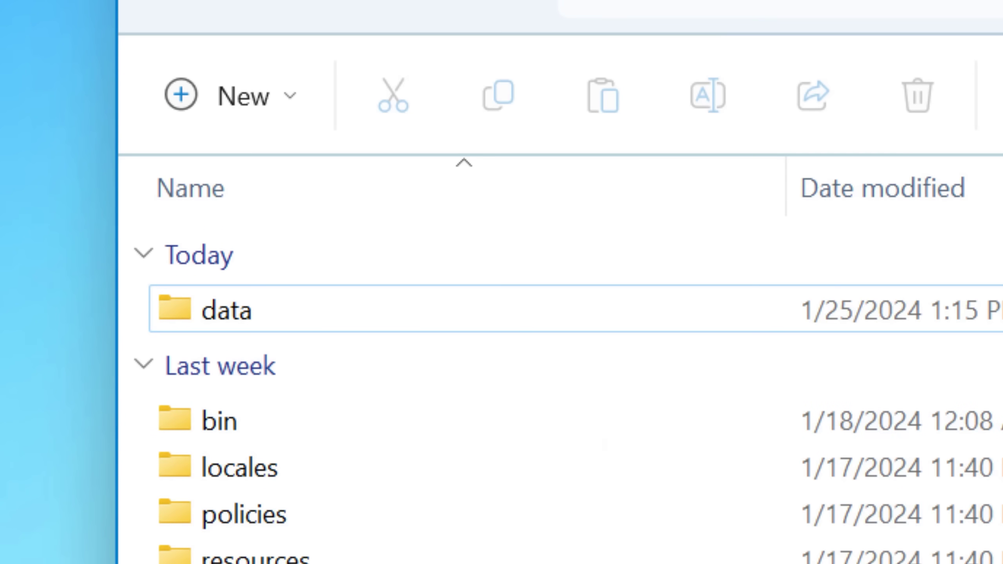
# Launch Code.exe and stretch its window to nearly fill the screen.
pyautogui.doubleClick(180, 441)
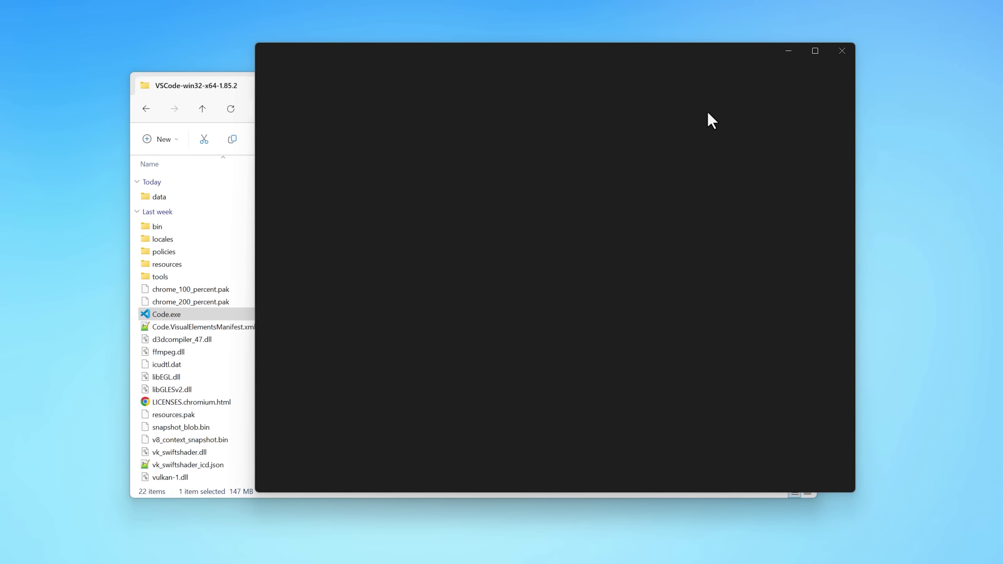
pyautogui.moveTo(681, 55); pyautogui.dragTo(445, 36)
pyautogui.moveTo(621, 476); pyautogui.dragTo(972, 547)
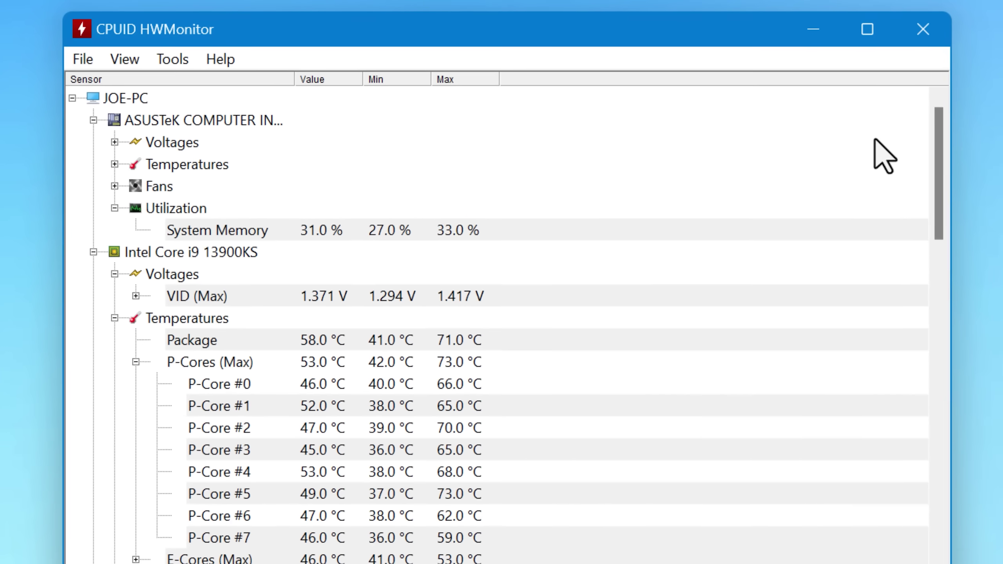
pyautogui.moveTo(943, 149); pyautogui.dragTo(940, 563)
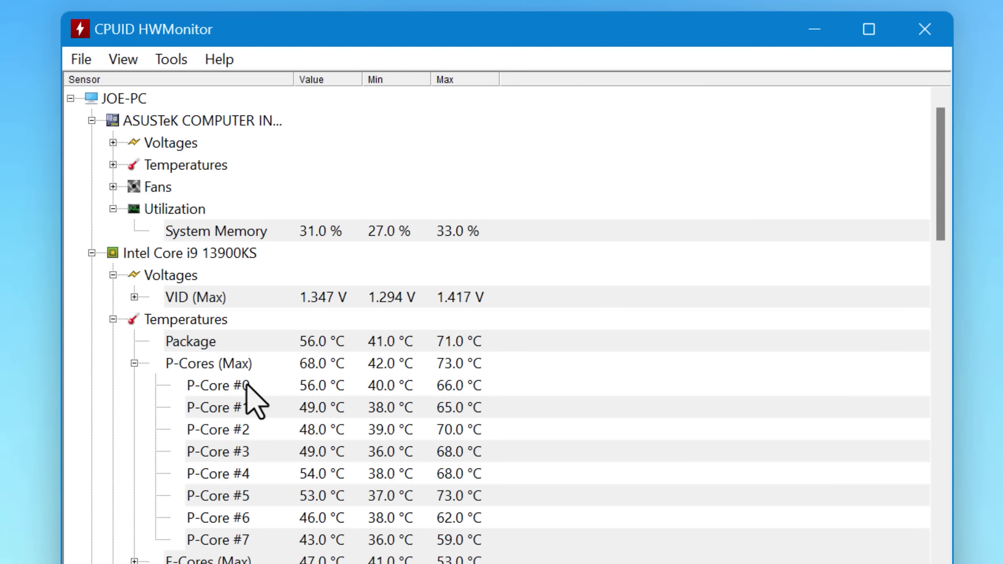
pyautogui.click(247, 384)
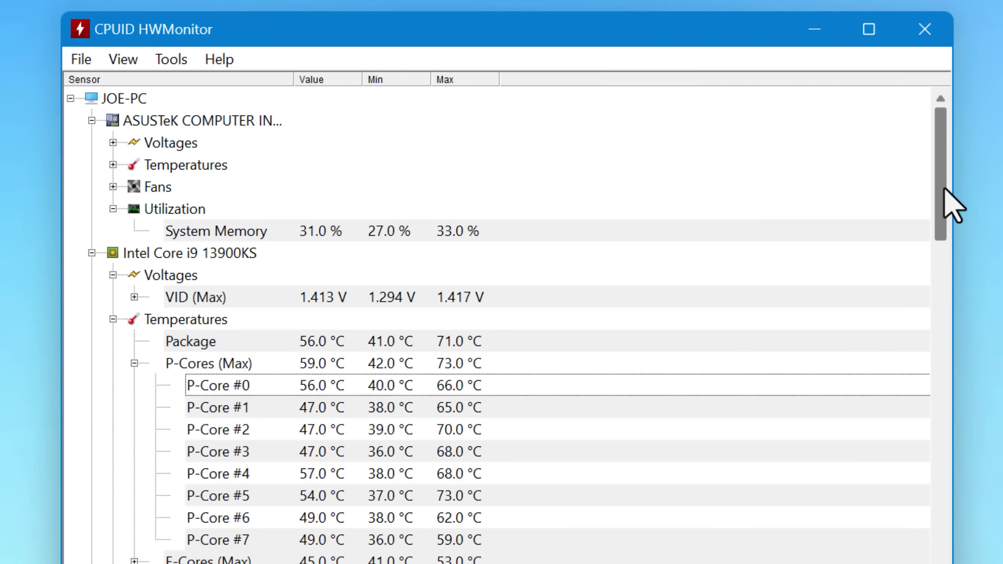
pyautogui.moveTo(944, 189); pyautogui.dragTo(942, 259)
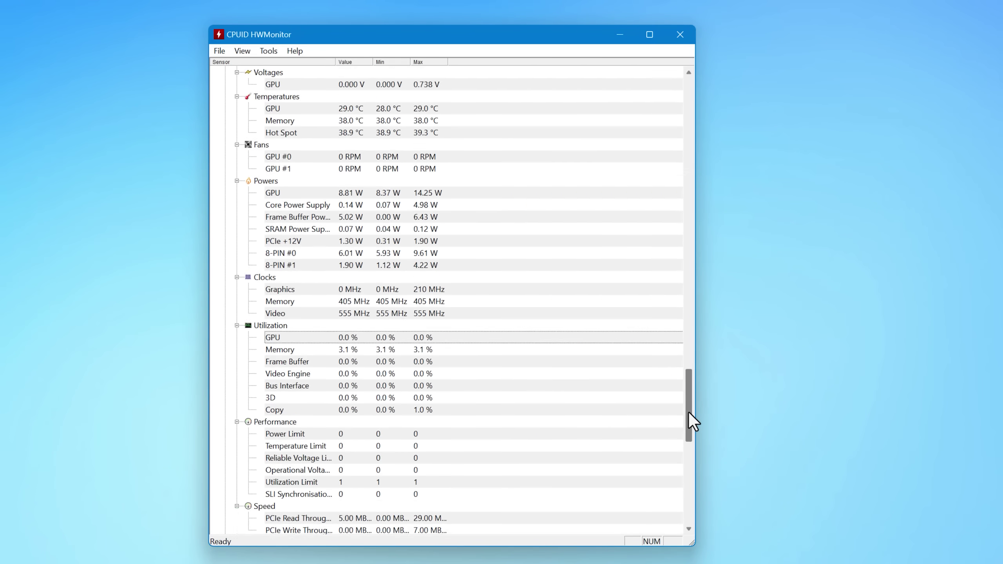
pyautogui.moveTo(694, 422); pyautogui.dragTo(689, 514)
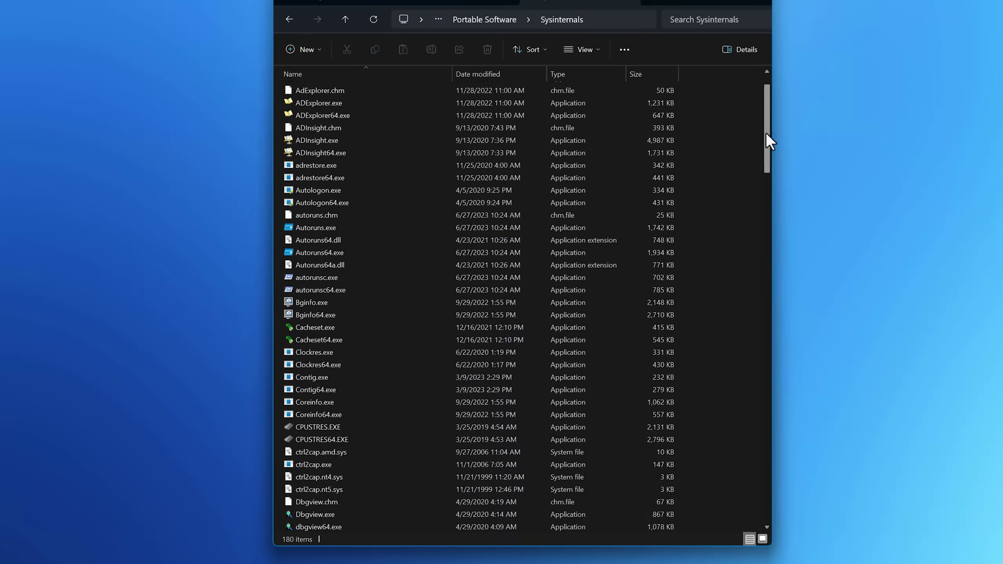
pyautogui.moveTo(766, 131); pyautogui.dragTo(796, 410)
pyautogui.moveTo(846, 447); pyautogui.dragTo(869, 563)
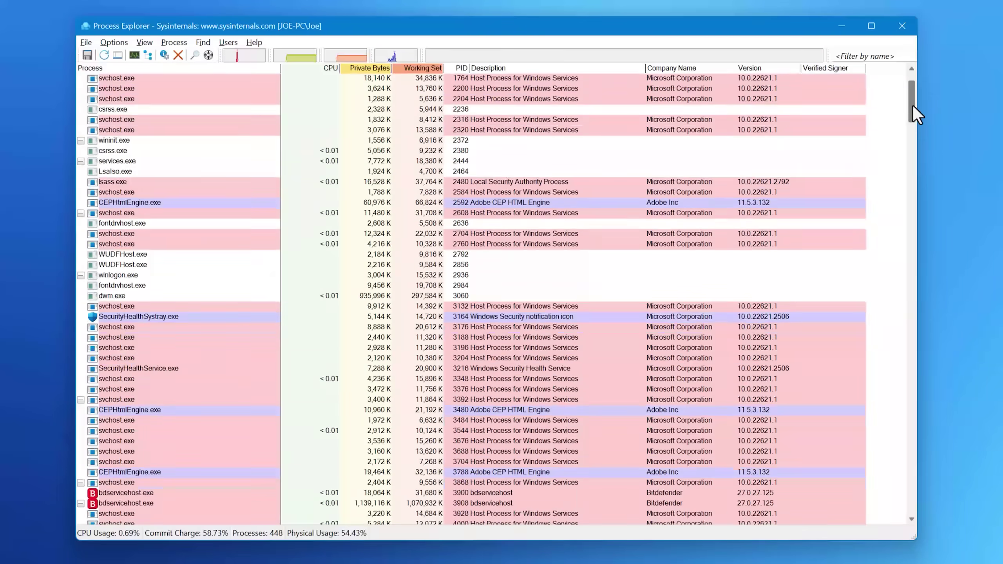
pyautogui.moveTo(912, 105); pyautogui.dragTo(915, 152)
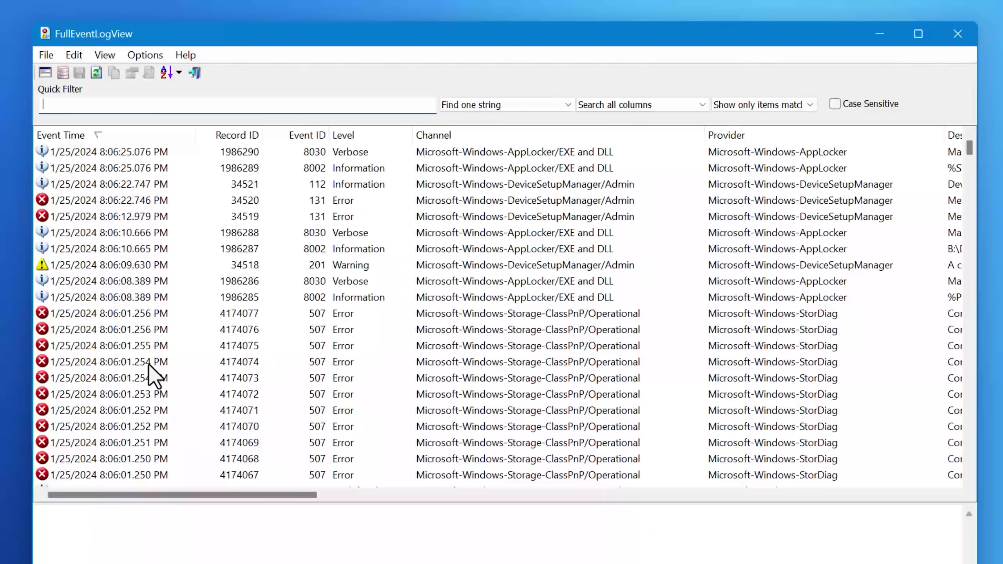
# Enter 'test' in FullEventLogView's Quick Filter box.
pyautogui.write('test')
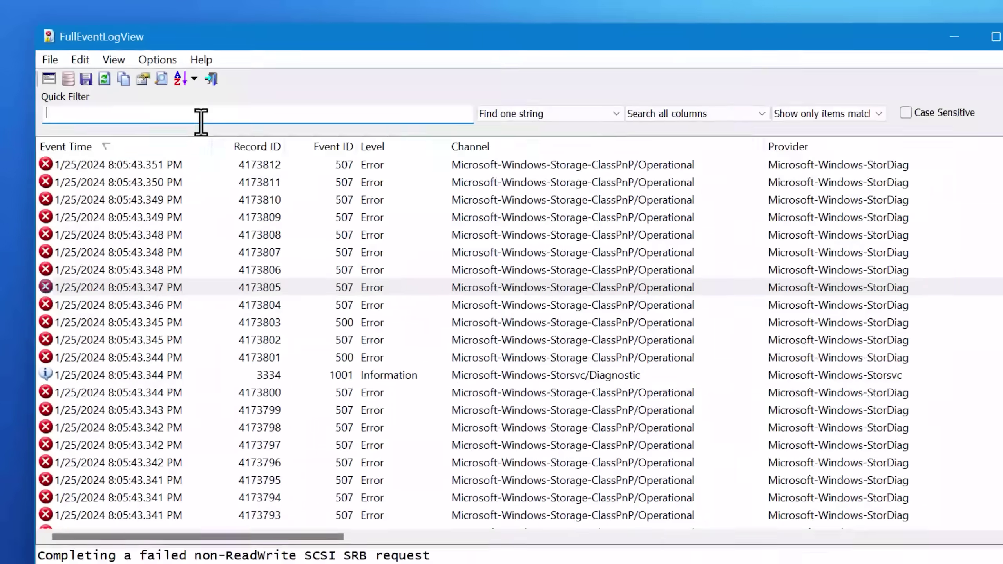